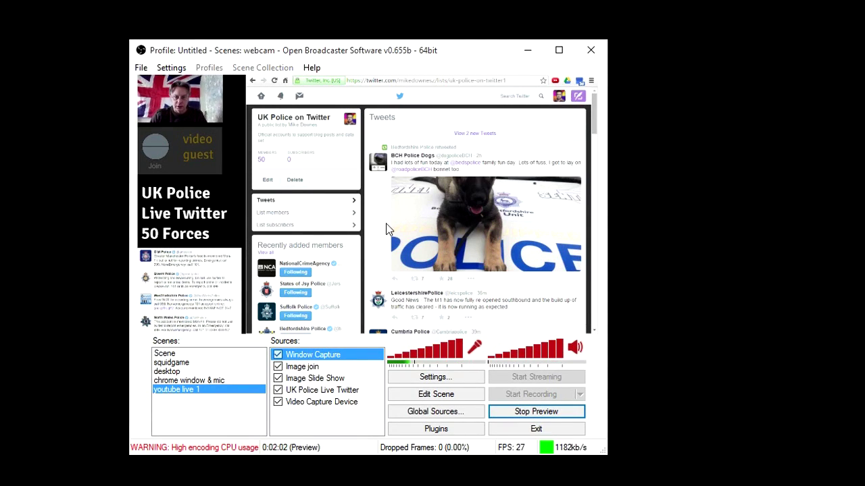
Stop the live preview of the youtube live 1 scene so OBS reads Not streaming.
click(523, 419)
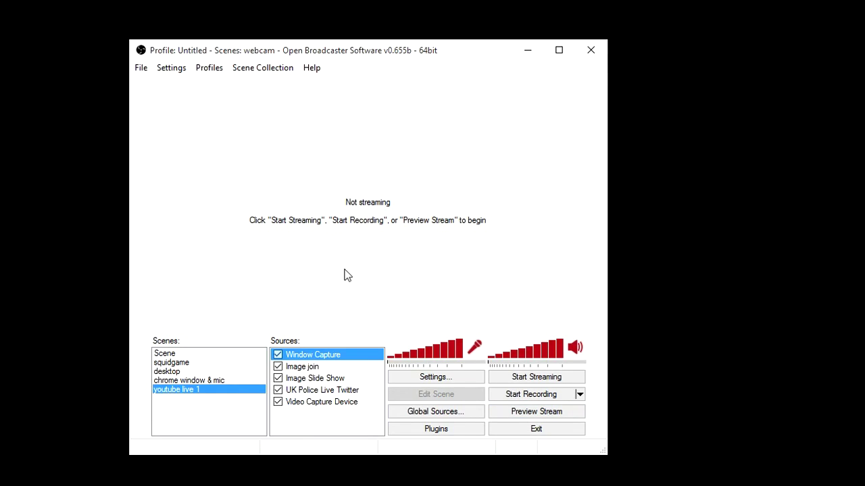
Restart the preview so the UK Police on Twitter list is captured, with Chrome minimized.
click(527, 415)
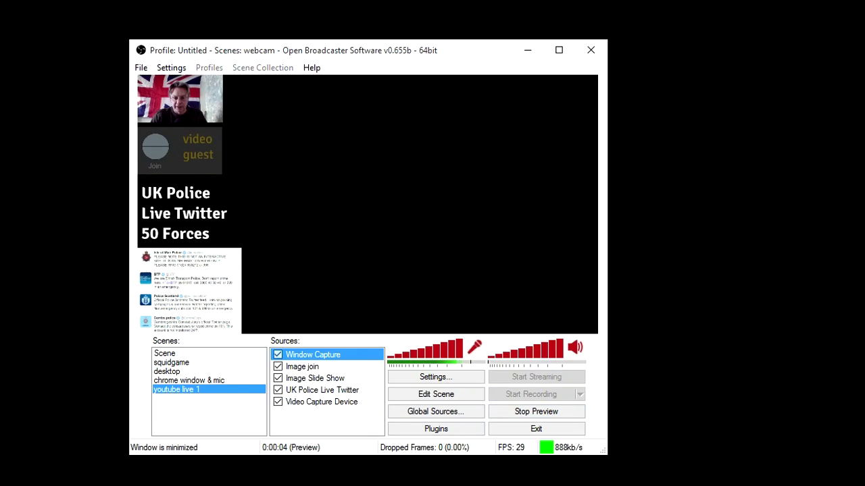
key(alt+Tab)
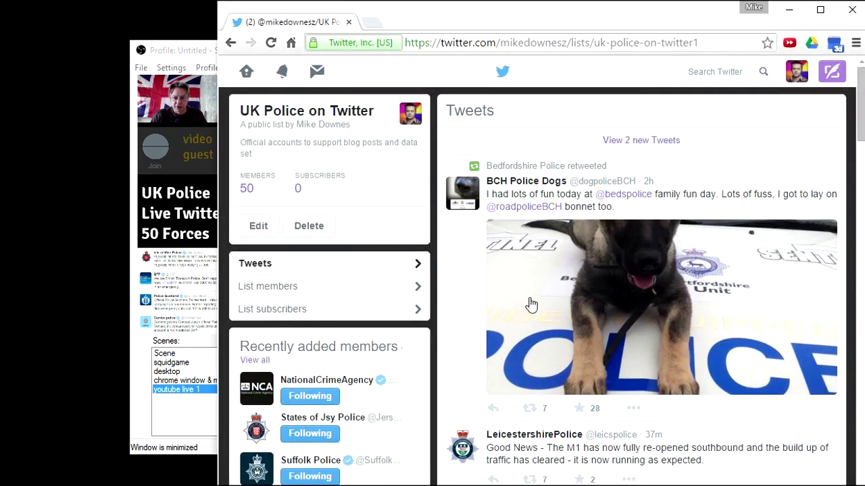
click(172, 51)
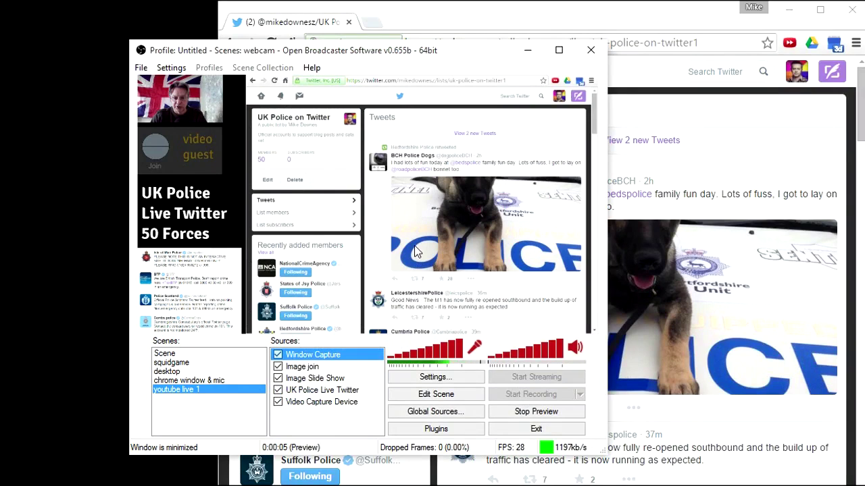
click(792, 12)
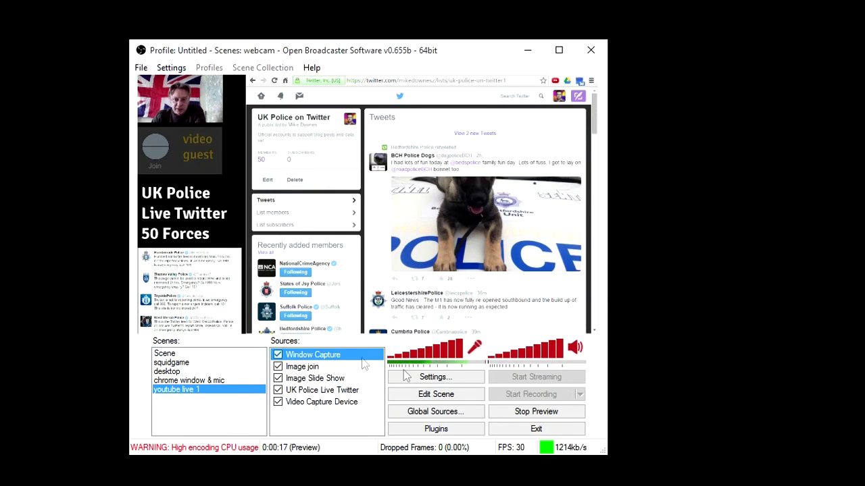
Enter scene editing and resize the Twitter window capture to fill the area beside the title.
click(427, 397)
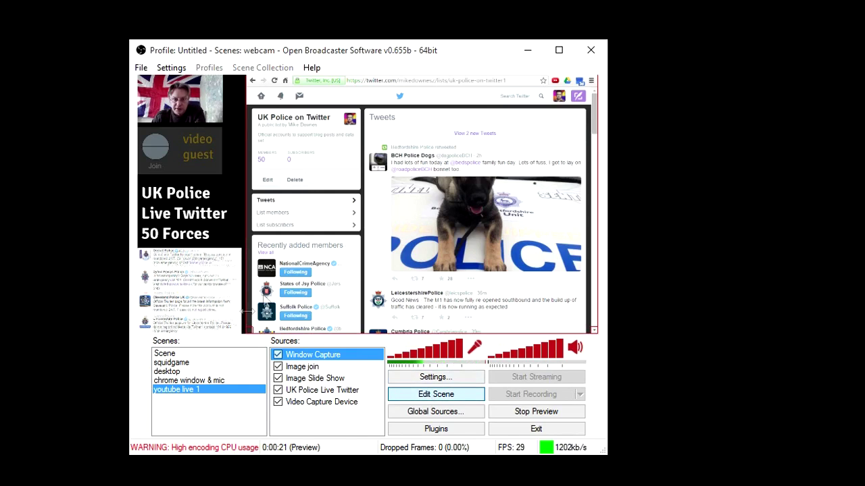
drag(248, 329, 415, 249)
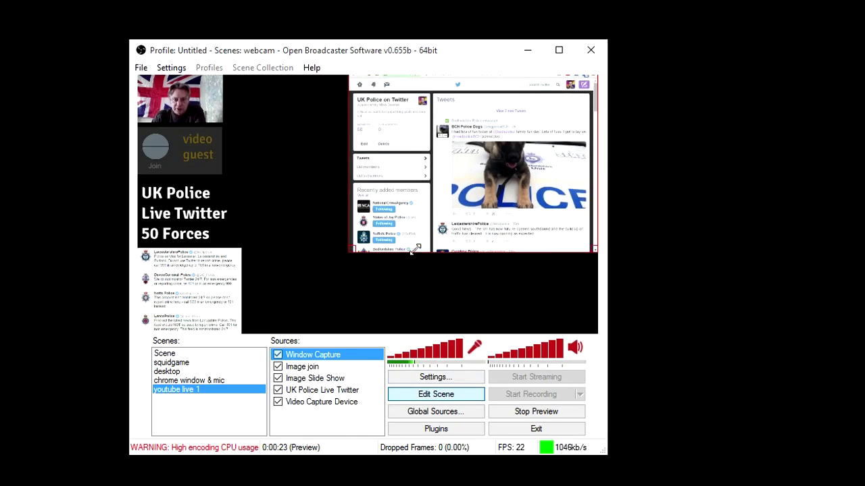
drag(484, 139, 471, 213)
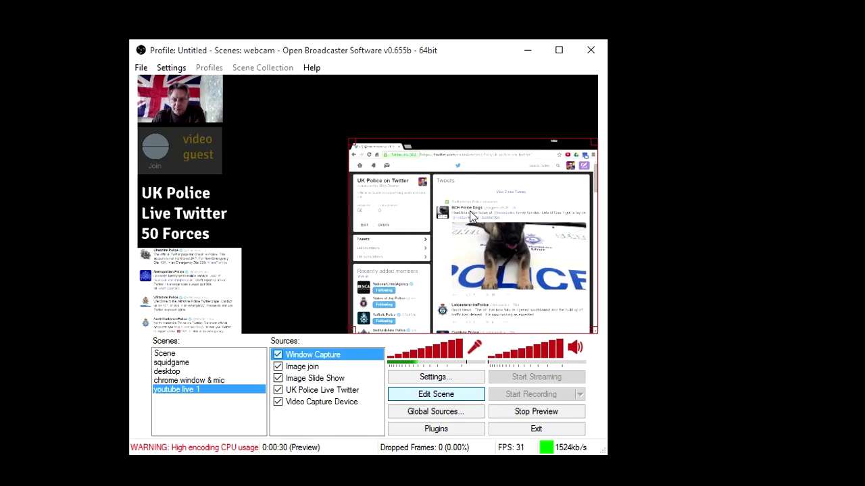
drag(351, 143, 244, 75)
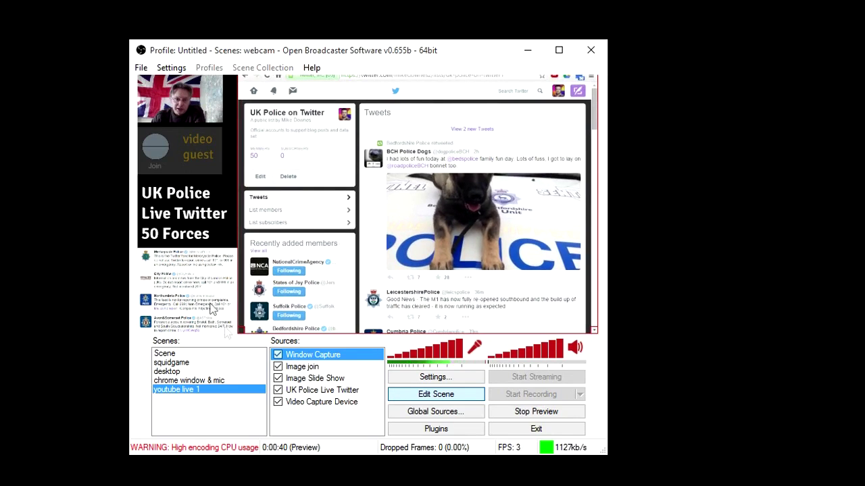
click(181, 296)
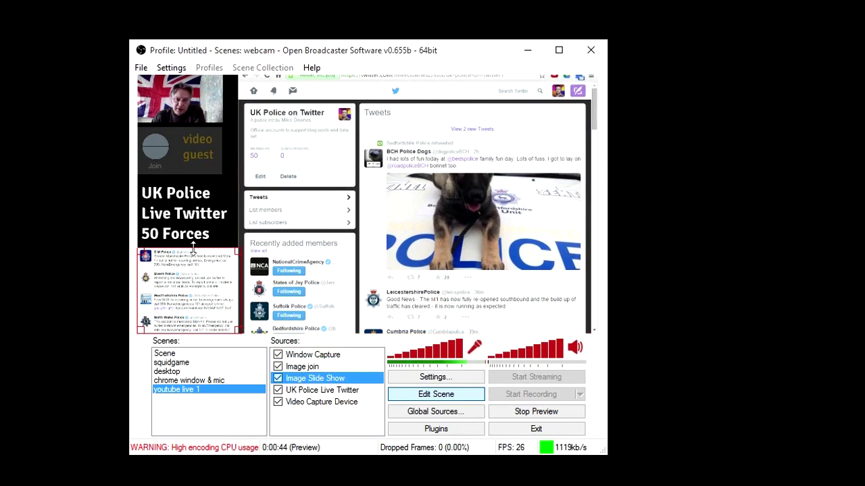
click(177, 210)
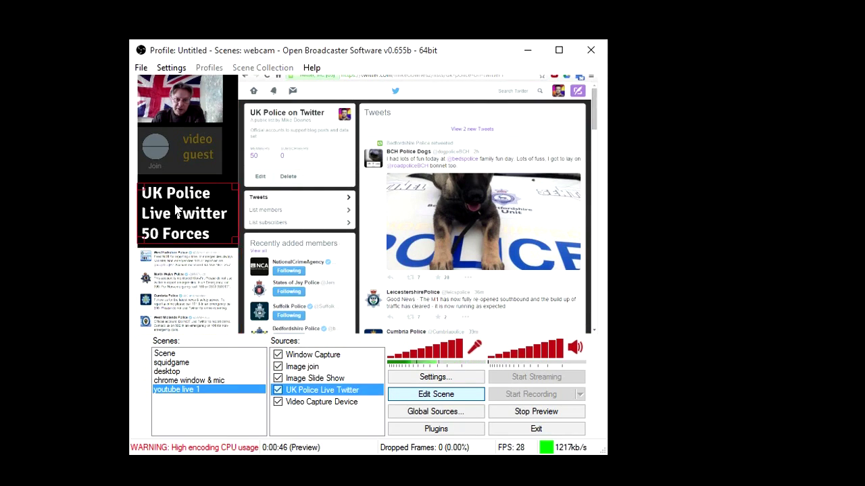
right_click(177, 210)
click(241, 356)
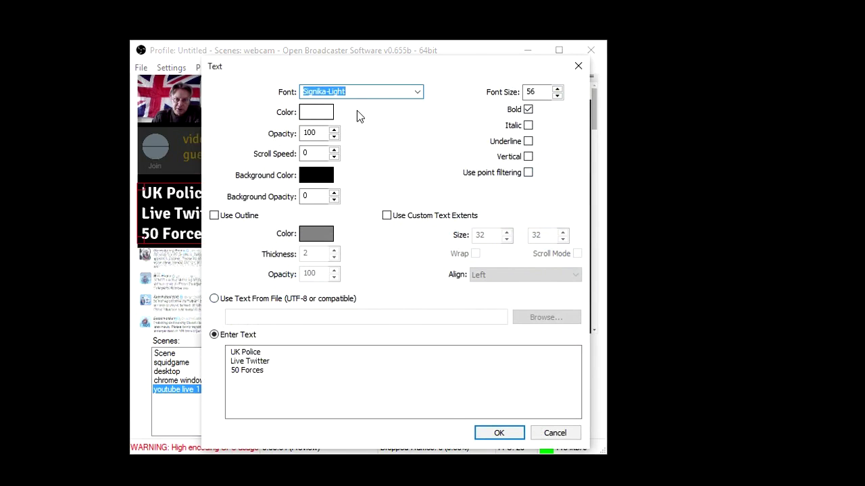
click(555, 433)
click(190, 156)
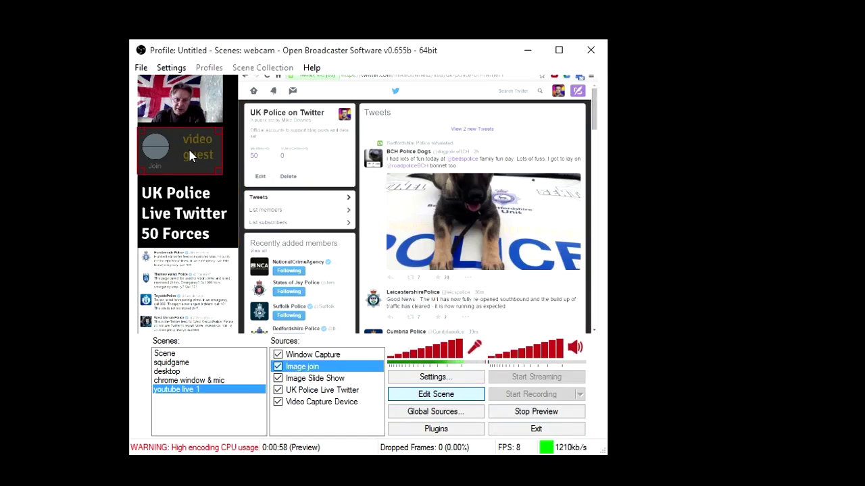
right_click(191, 156)
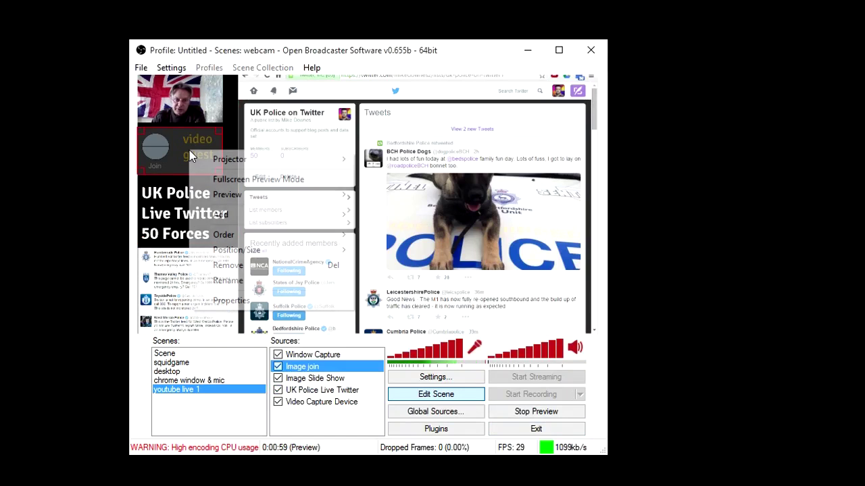
click(262, 302)
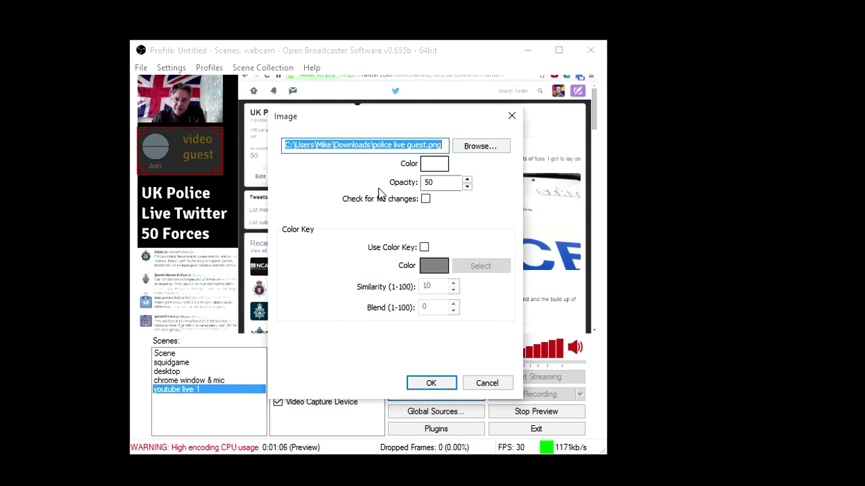
double_click(425, 183)
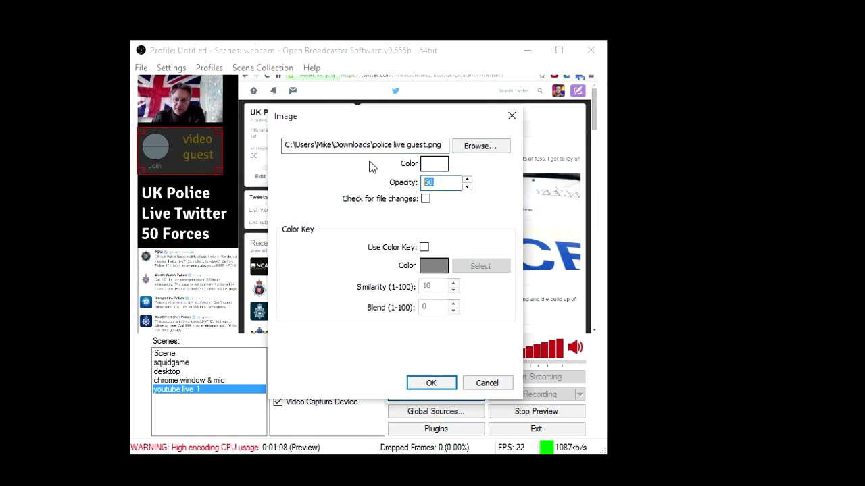
text(100)
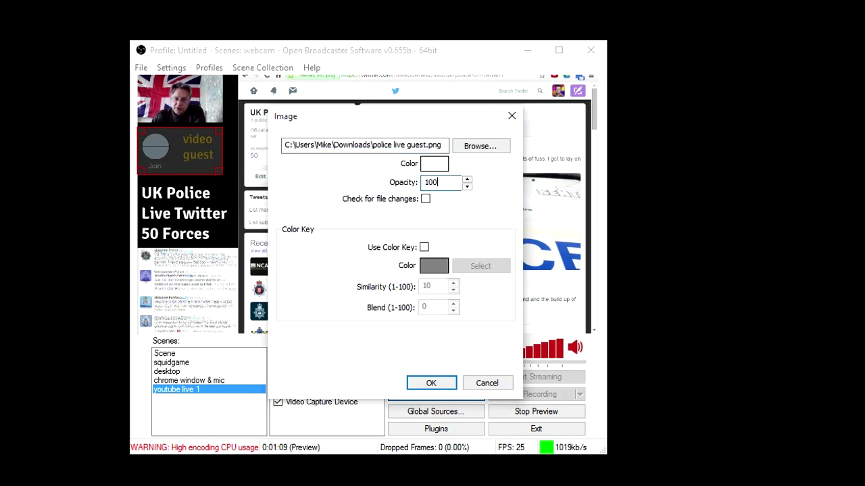
click(430, 385)
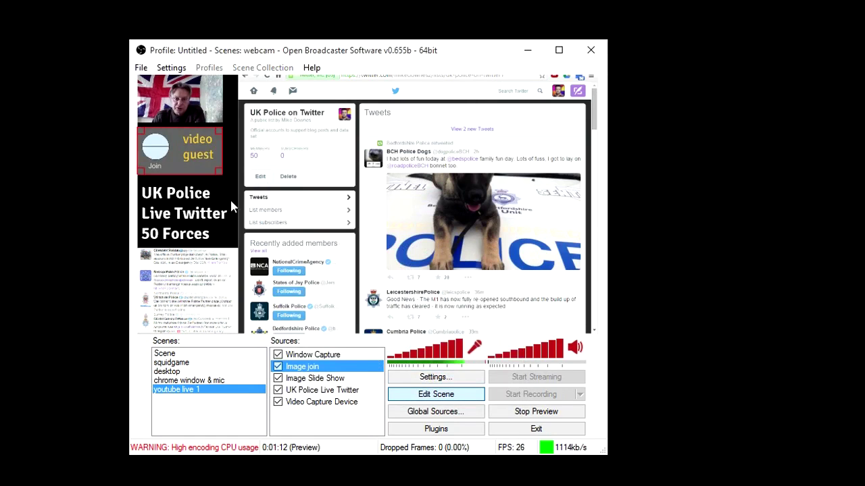
right_click(201, 156)
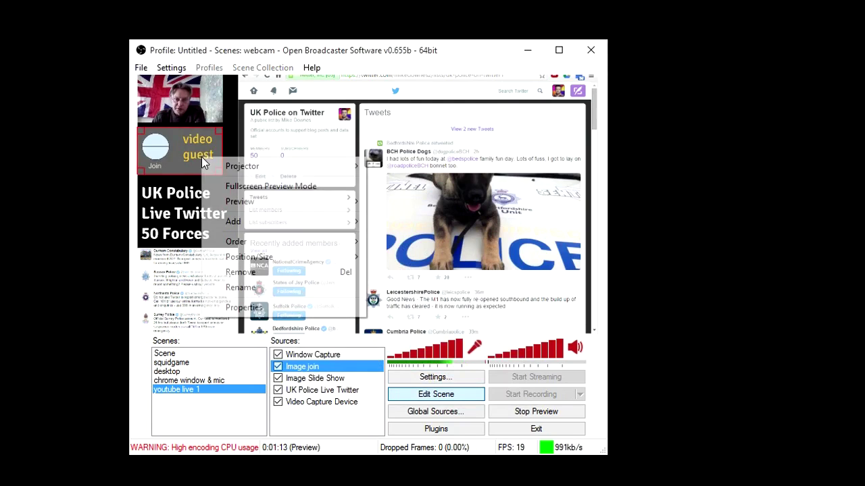
click(278, 306)
double_click(425, 182)
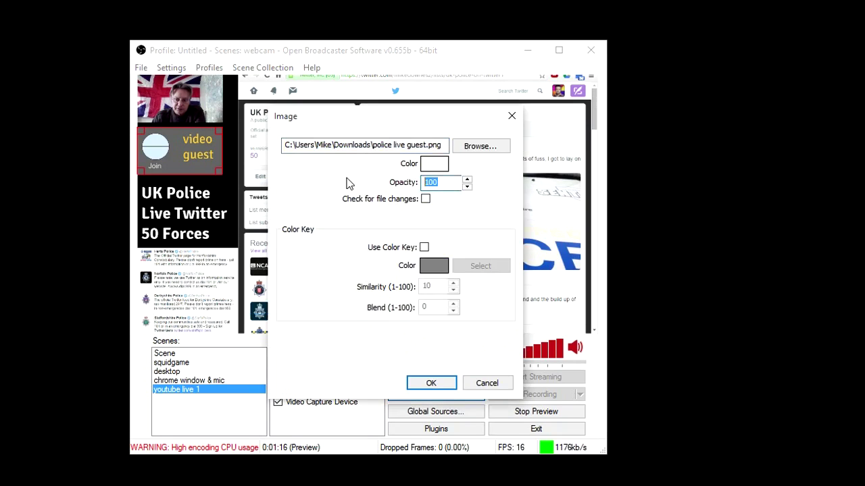
text(50)
click(432, 383)
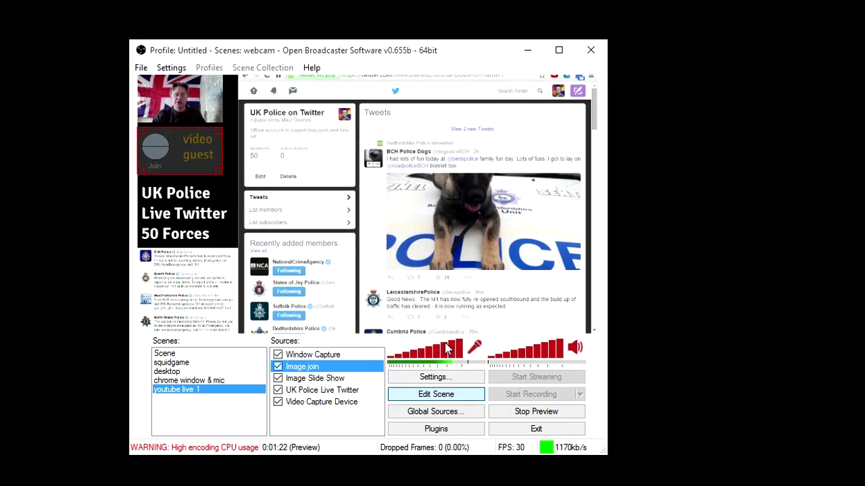
click(179, 94)
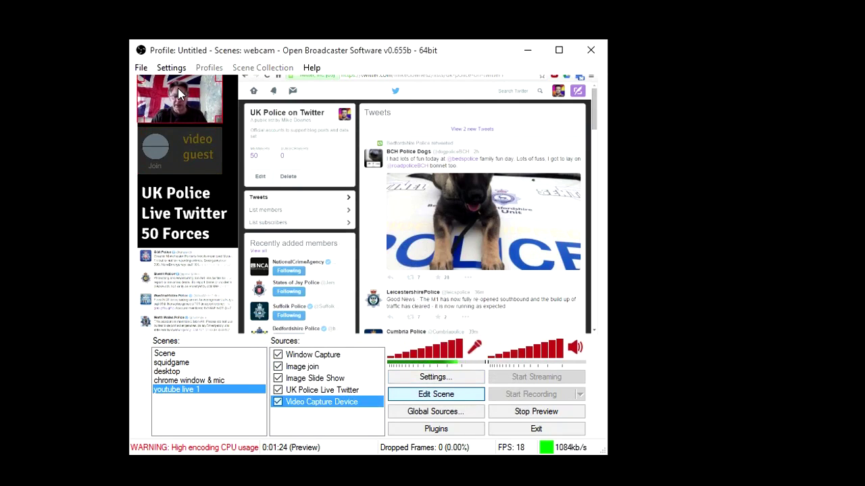
Open the webcam source's device settings and close them without changes.
right_click(179, 95)
click(223, 243)
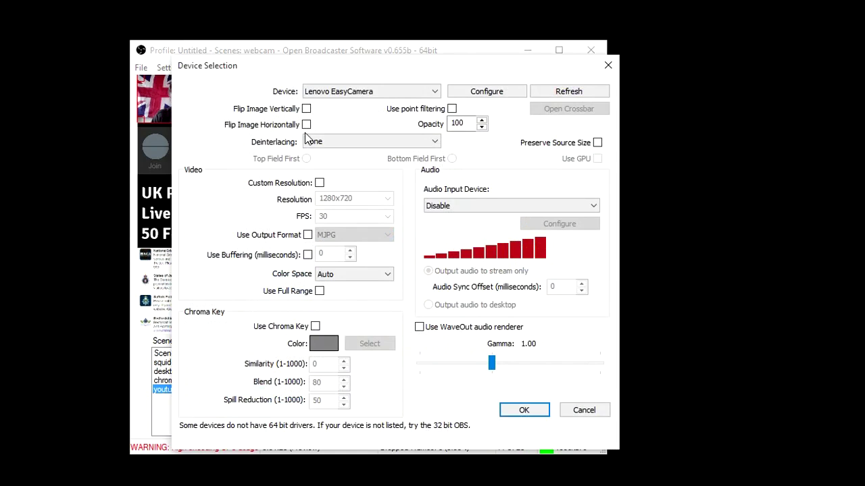
click(574, 415)
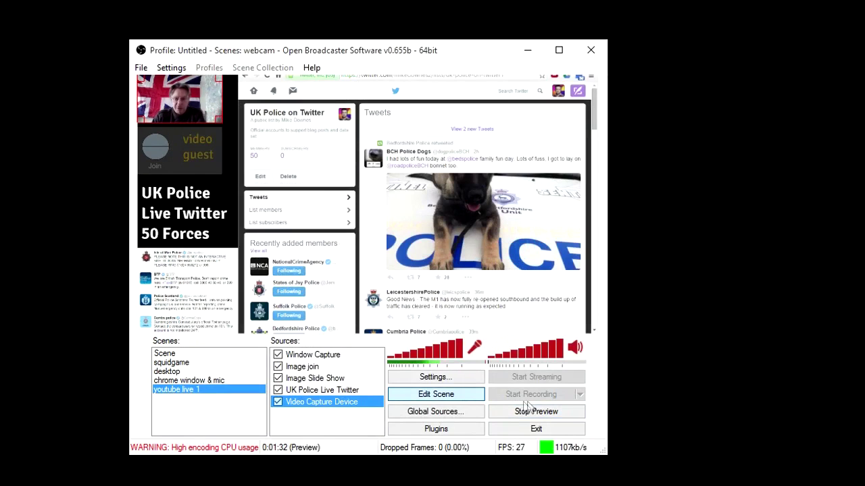
Stop the preview, look over the File menu's Settings, Profiles and Scene Collection entries, then open Settings.
click(527, 413)
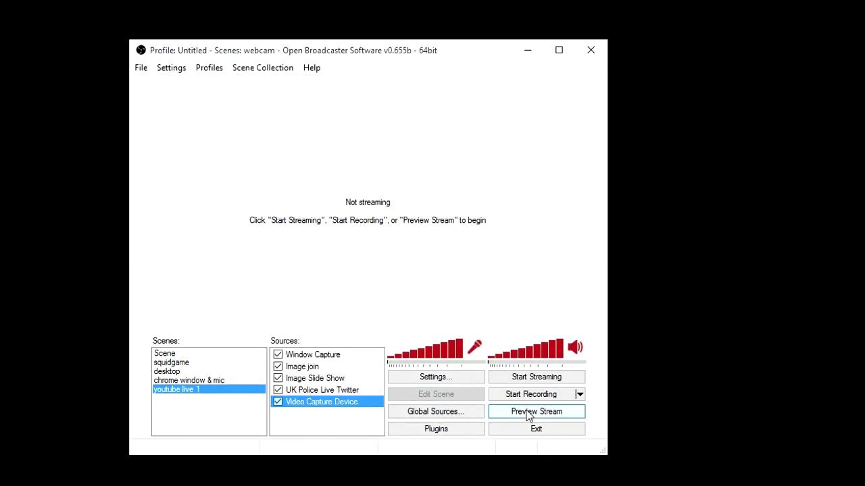
click(142, 69)
mouse_move(168, 71)
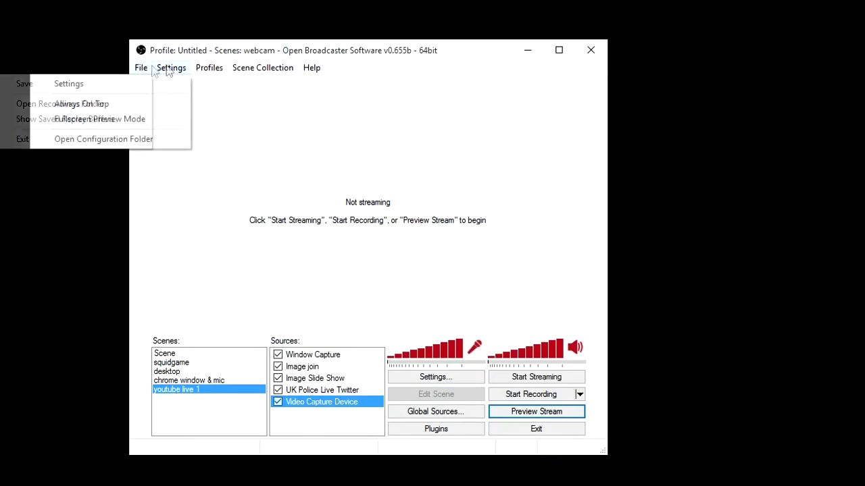
mouse_move(197, 72)
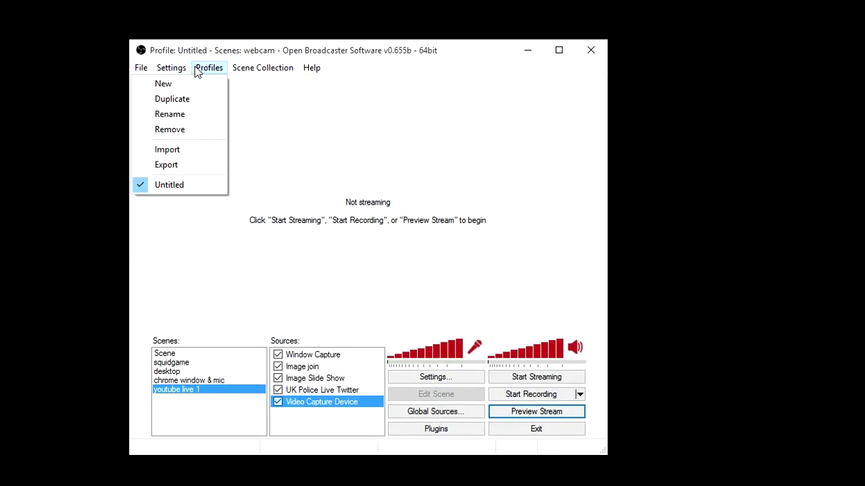
mouse_move(236, 73)
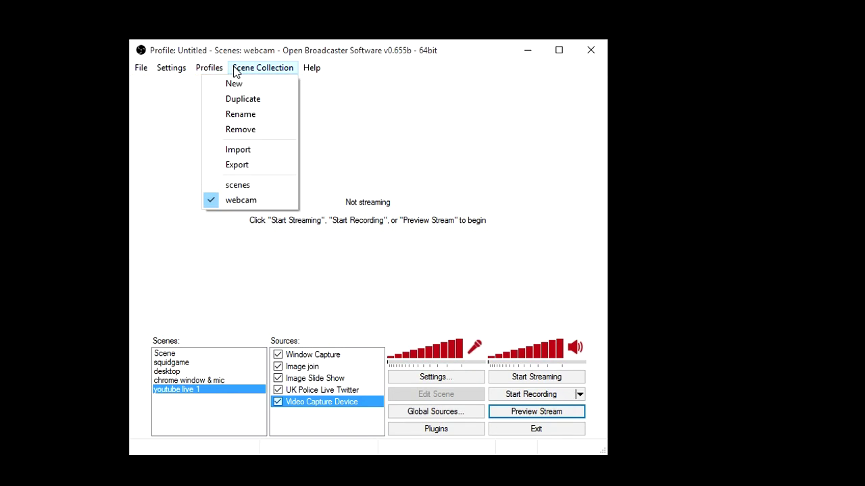
click(440, 380)
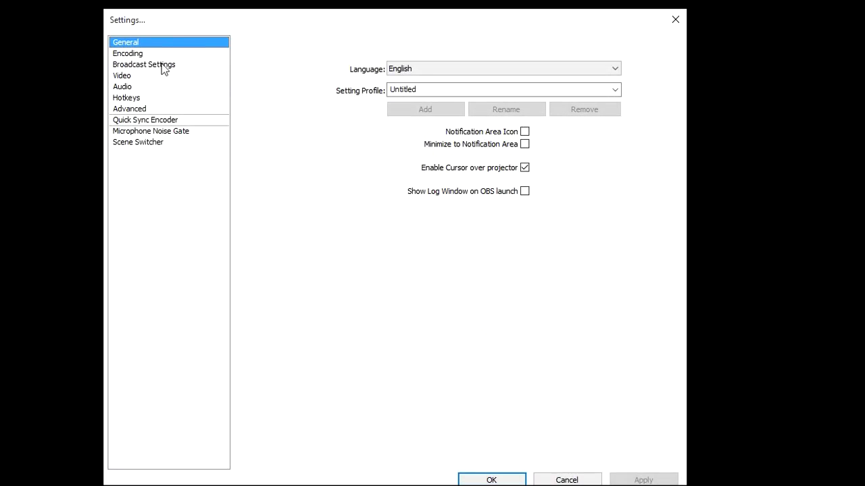
View the Encoding page, then the Broadcast Settings with the YouTube server URL and stream key.
click(144, 56)
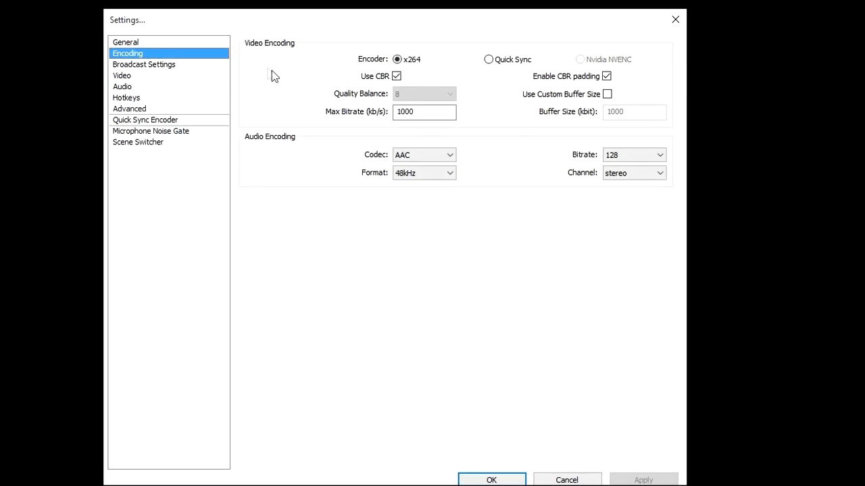
click(168, 65)
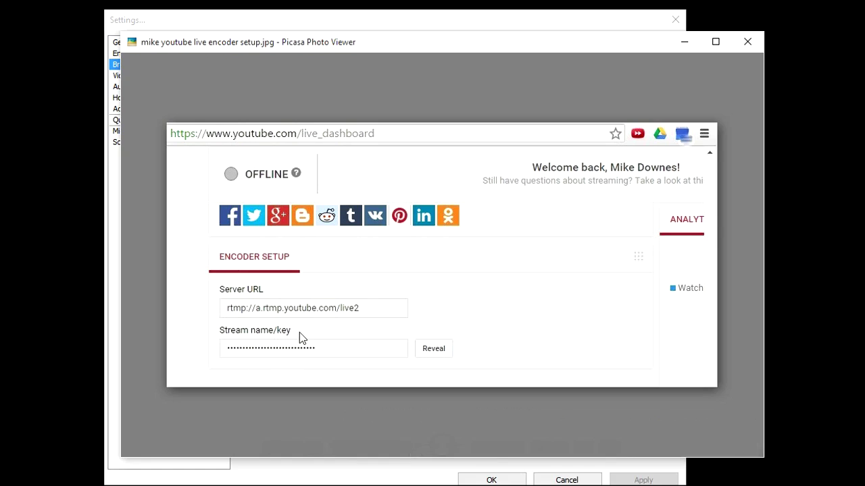
Close Picasa, keep Live Stream mode and Custom service, then view the 1366x768, 30 FPS Video page.
click(682, 55)
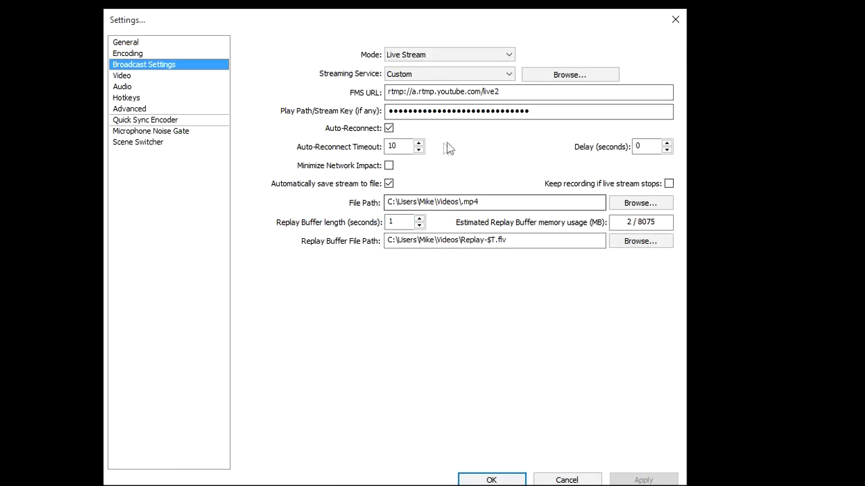
click(407, 54)
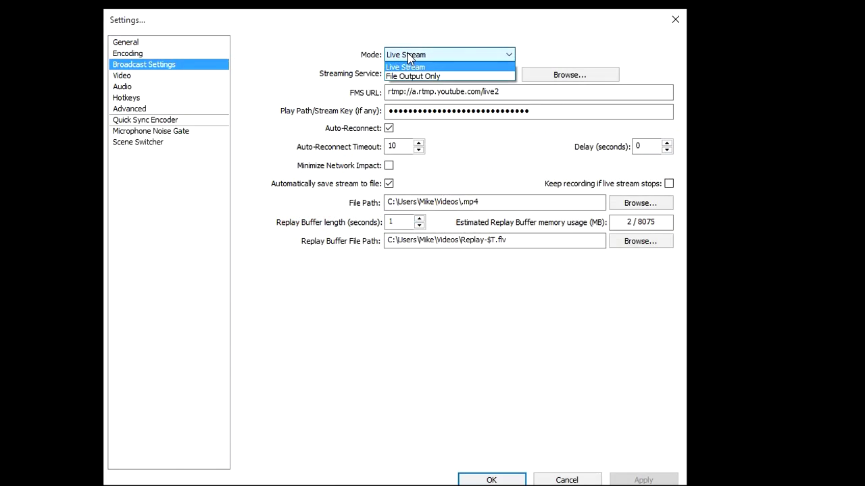
click(408, 54)
click(410, 74)
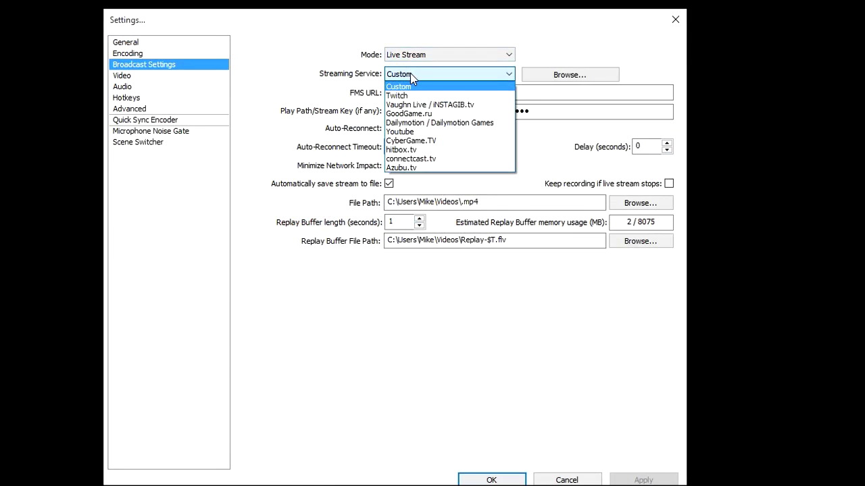
click(410, 73)
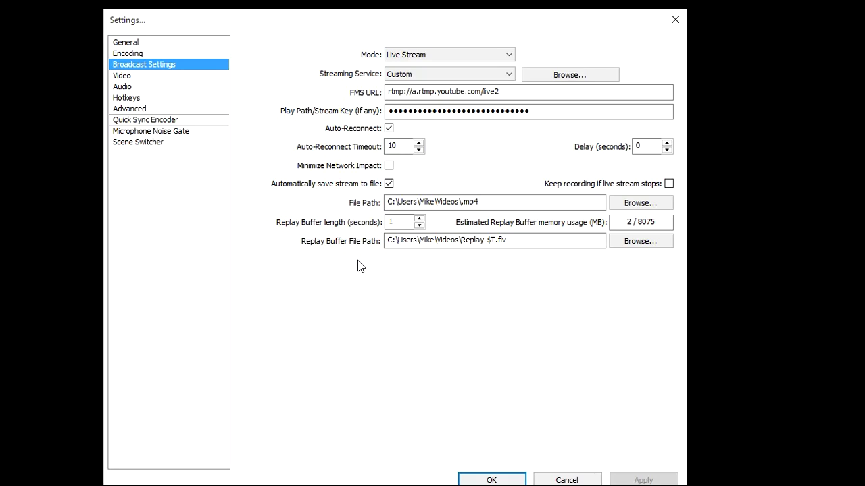
click(157, 78)
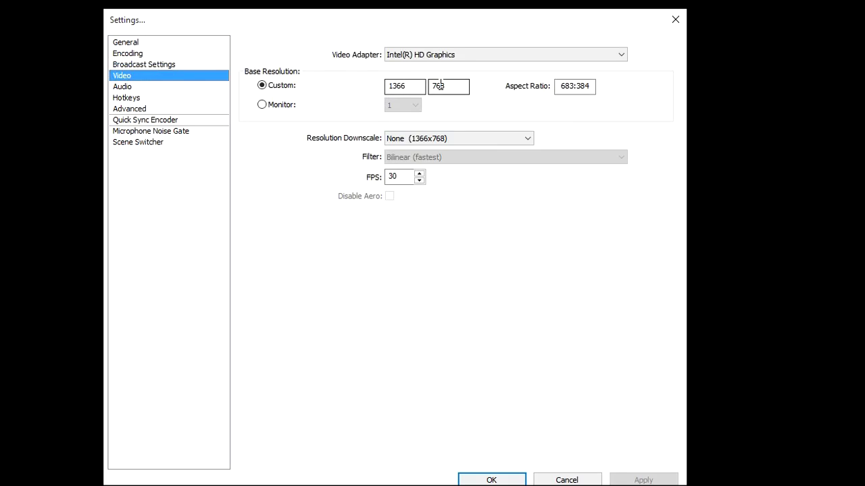
Check the Audio settings page, then cancel the Settings dialog without saving.
click(139, 87)
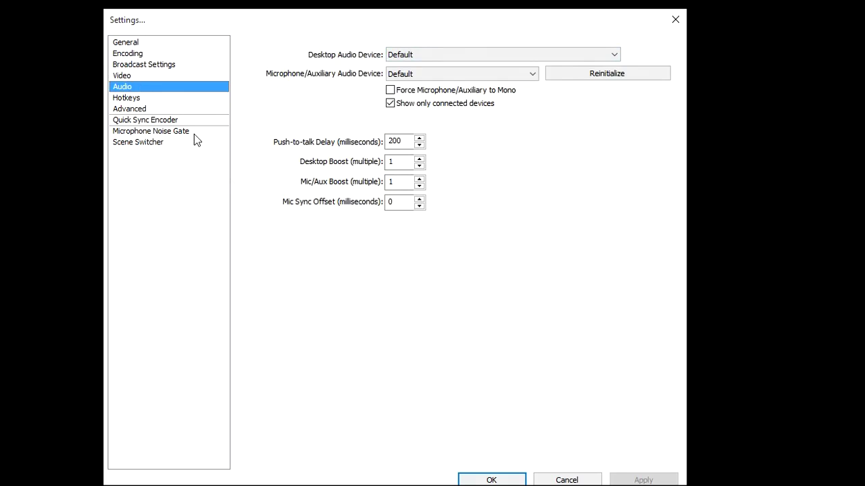
click(577, 480)
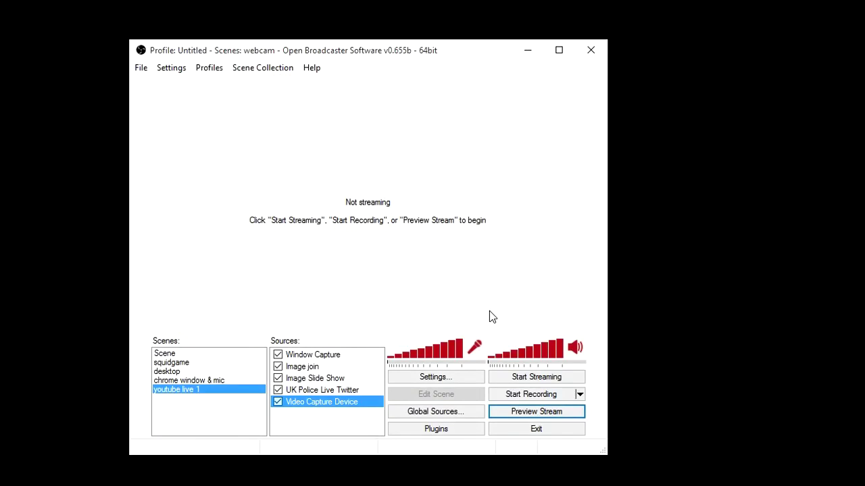
right_click(274, 171)
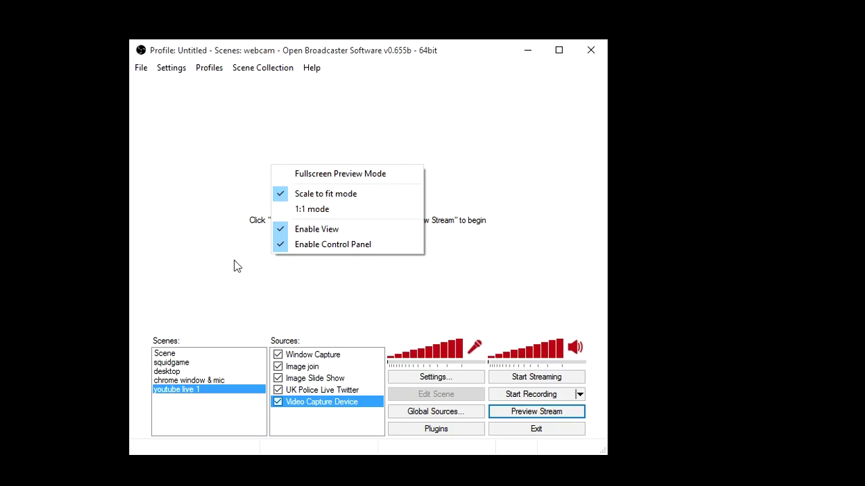
click(165, 356)
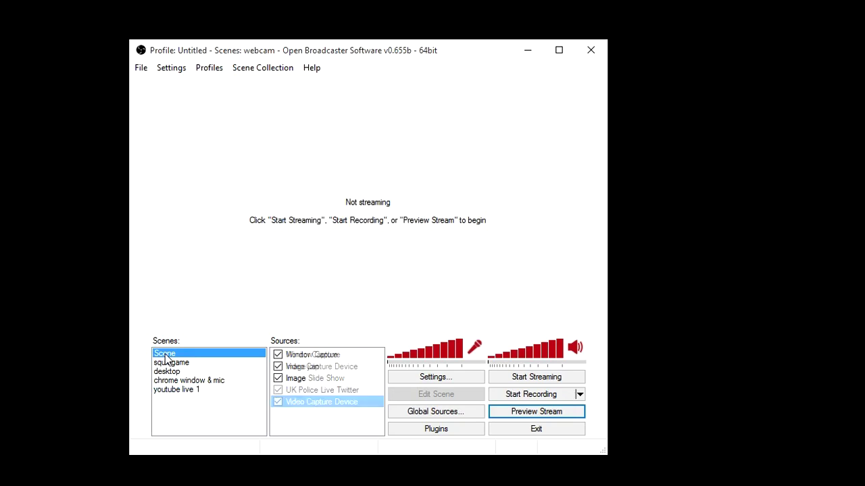
click(183, 392)
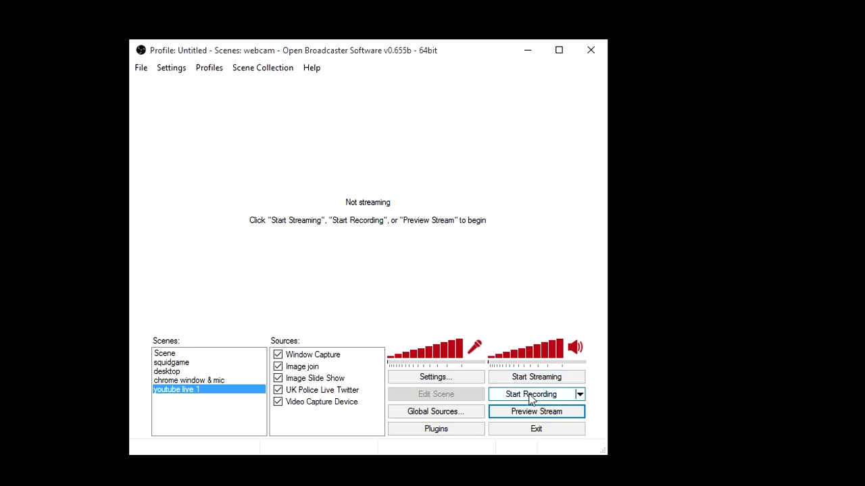
Glance at the extra recording options, then start recording the youtube live 1 scene.
click(580, 397)
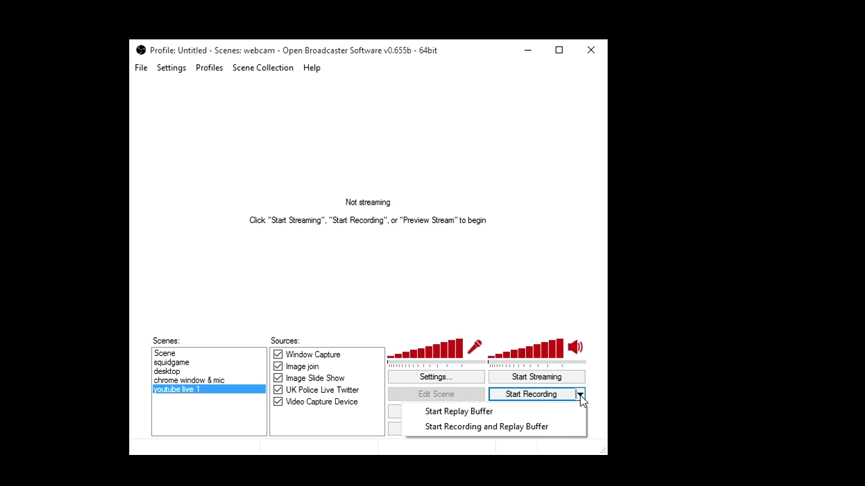
click(580, 397)
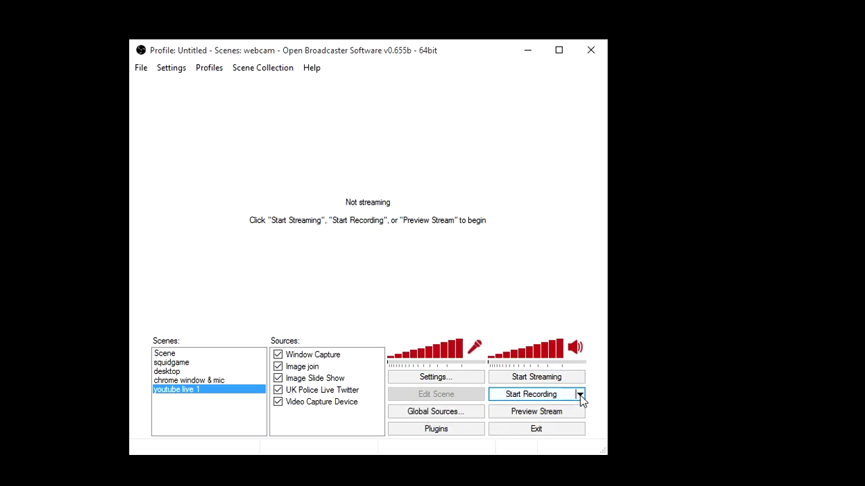
click(525, 396)
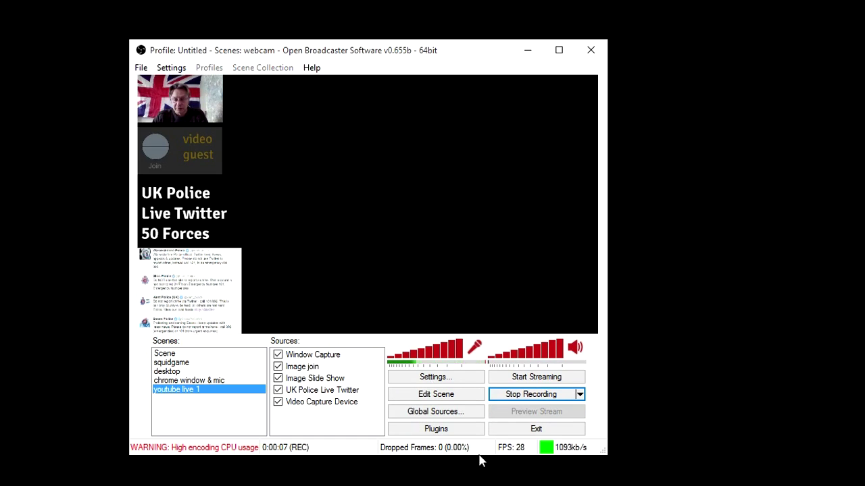
Bring the Chrome UK Police Twitter list forward for capture, then return OBS to the front.
key(alt+Tab)
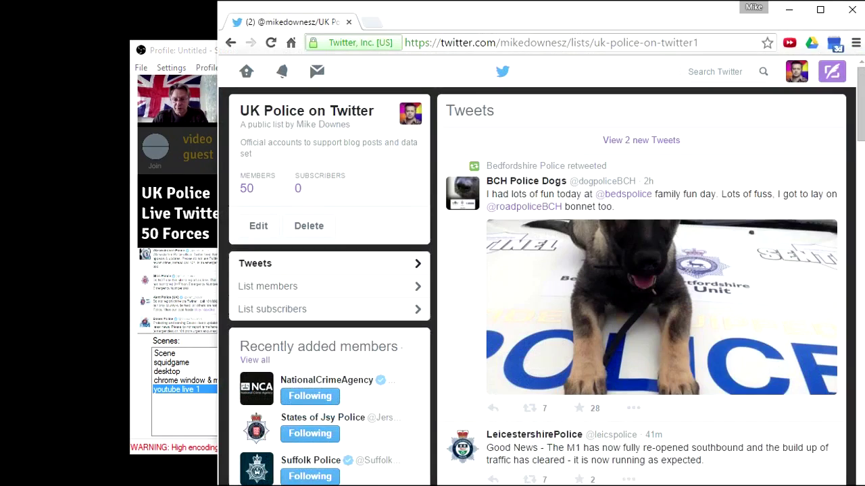
click(190, 52)
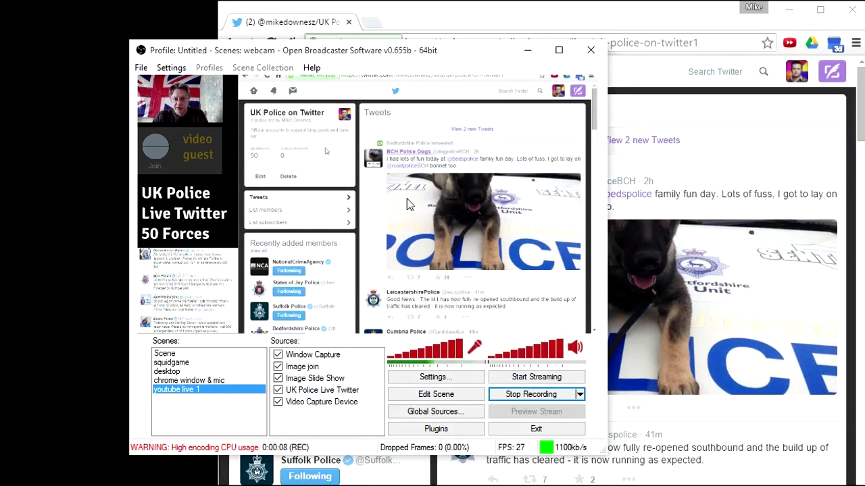